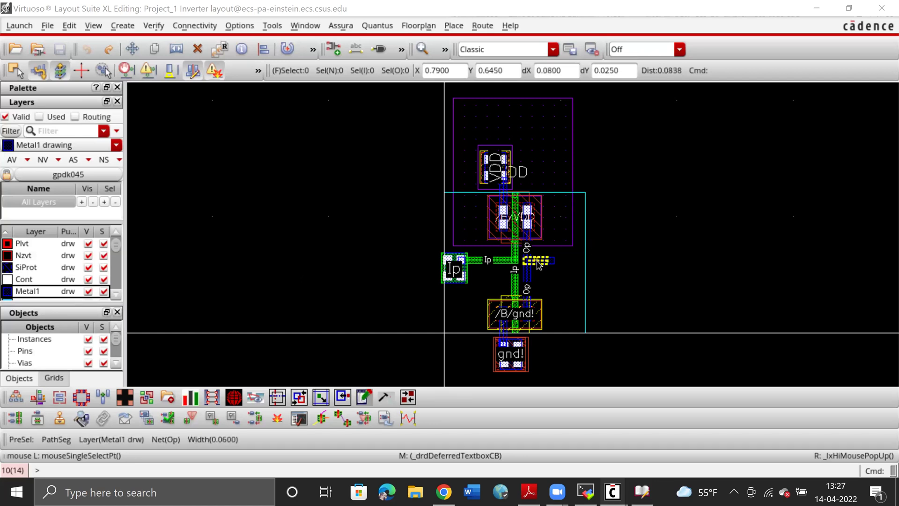
Move the Op output pin horizontally away from the inverter to about X 9.6, Y 0.62
click(551, 260)
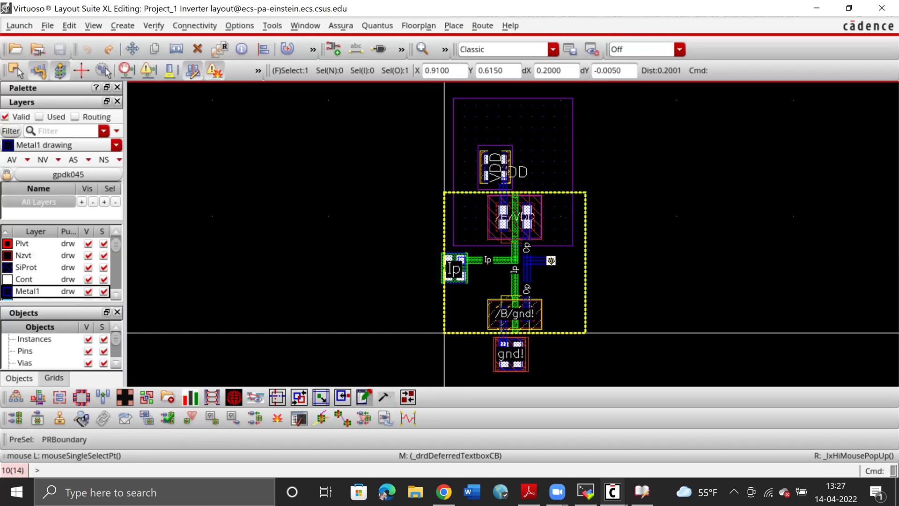
drag(551, 261, 880, 245)
key(Right)
key(m)
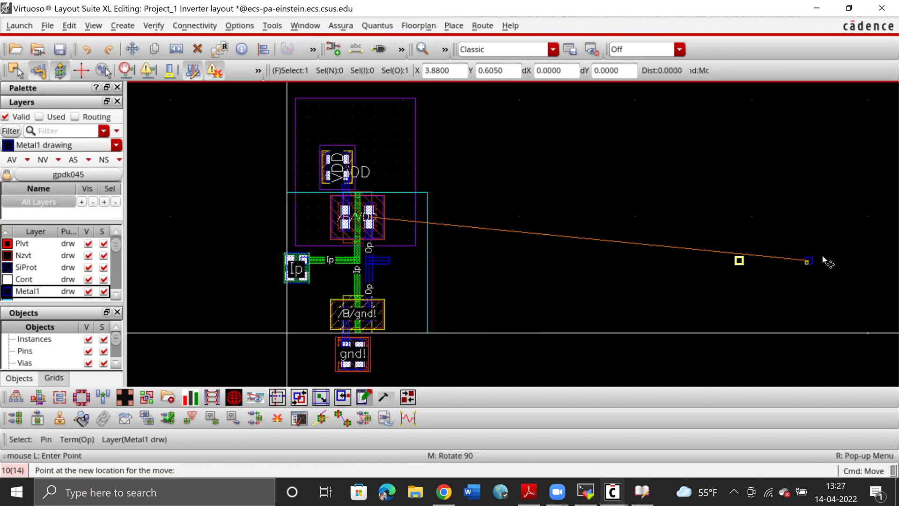
click(886, 261)
key(Right)
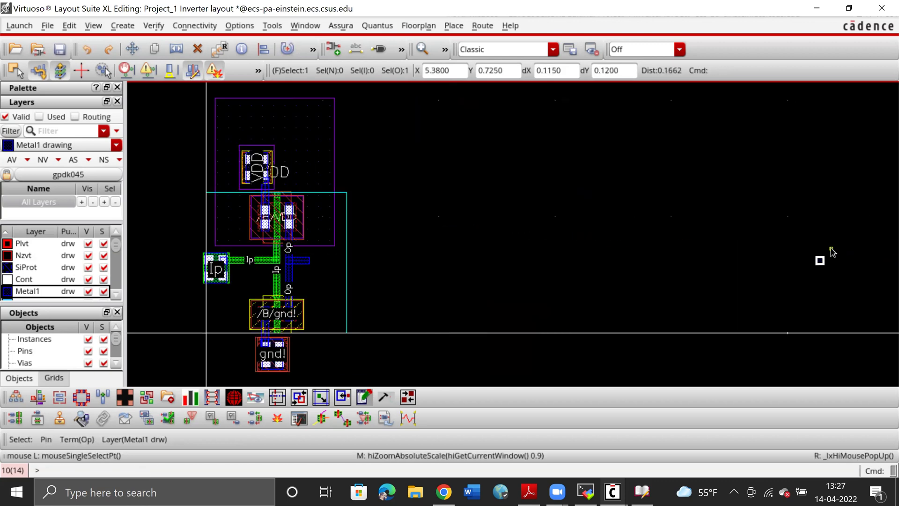
ctrl+scroll(598, 221, down, 2)
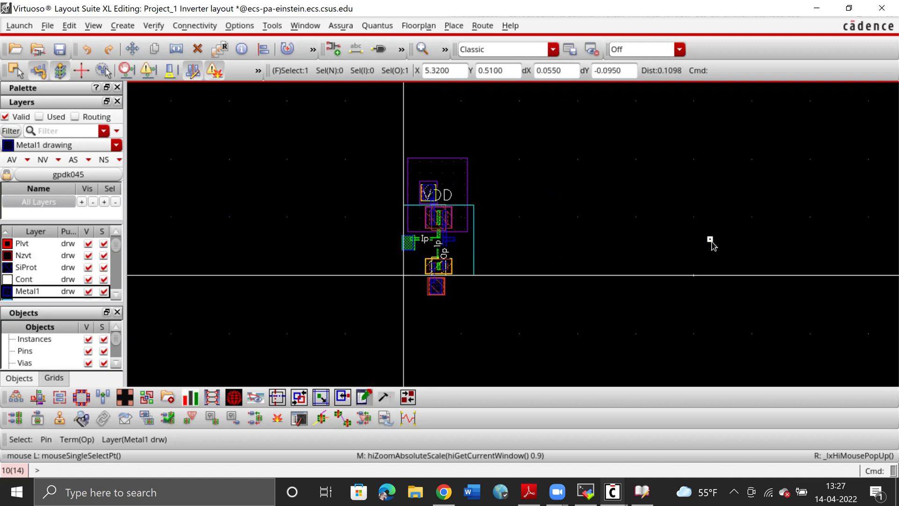
drag(710, 239, 744, 239)
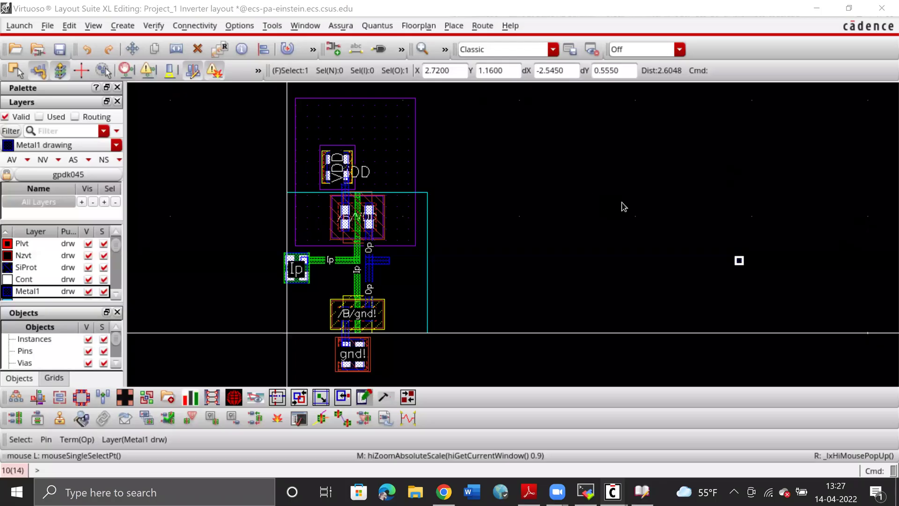
ctrl+scroll(763, 273, down, 2)
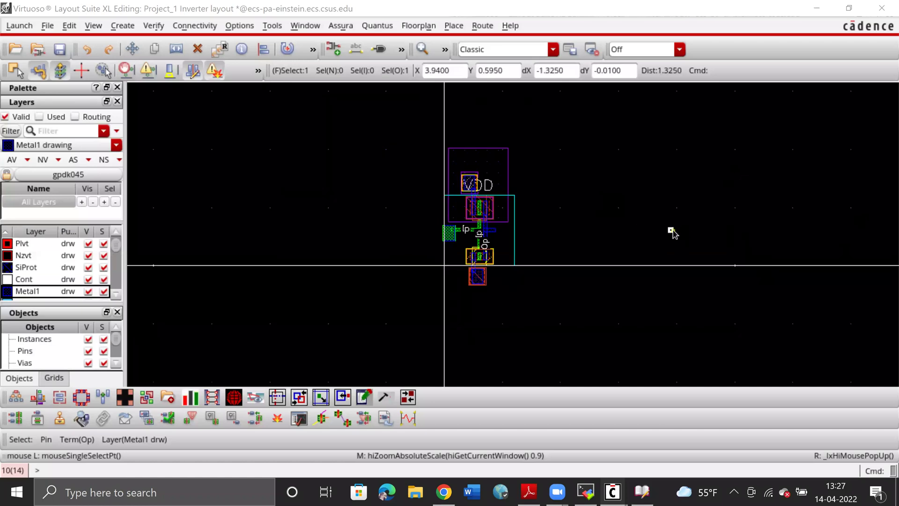
drag(671, 229, 707, 233)
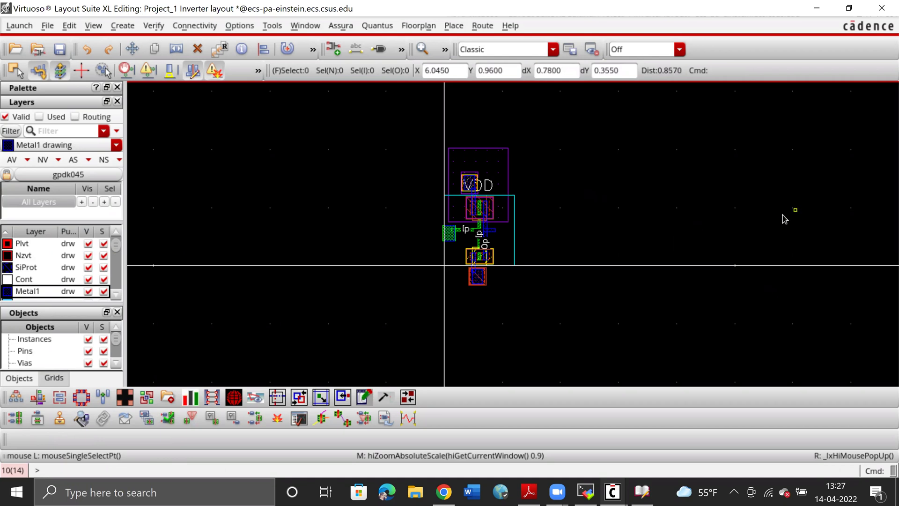
middle_click(759, 88)
key(m)
click(850, 253)
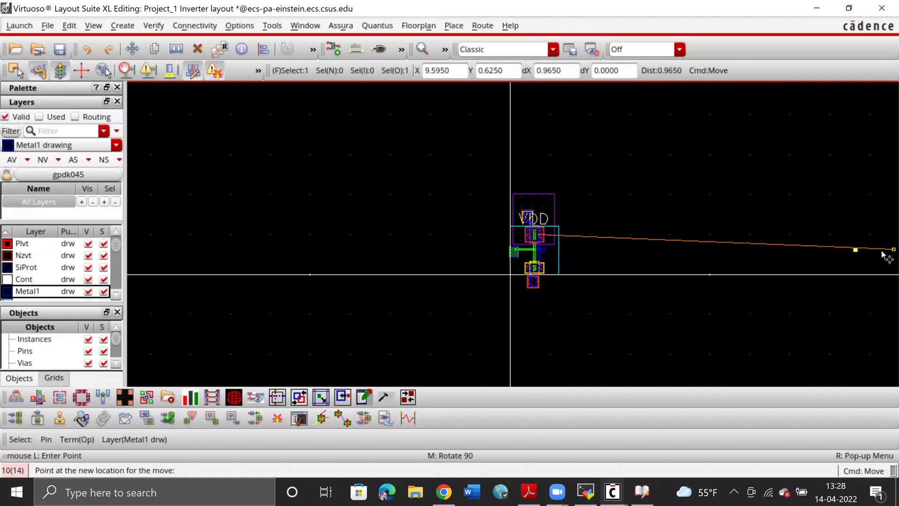
click(886, 257)
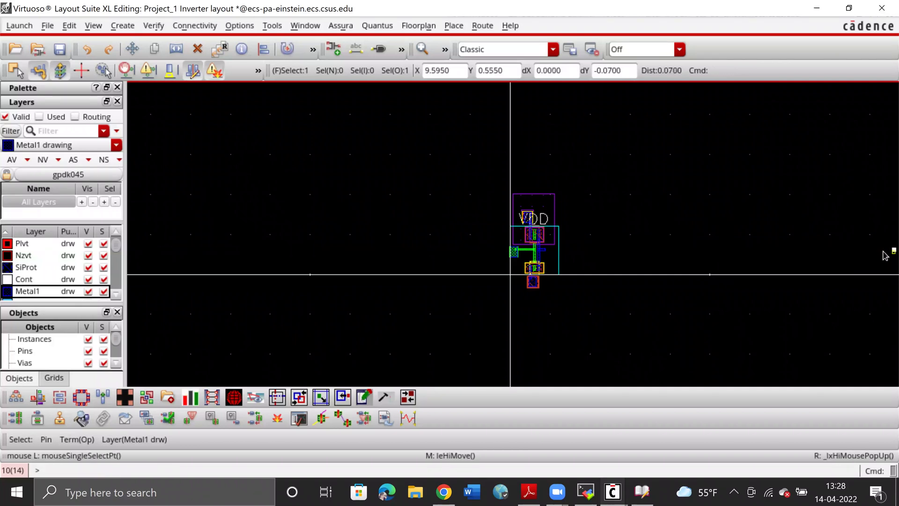
click(784, 197)
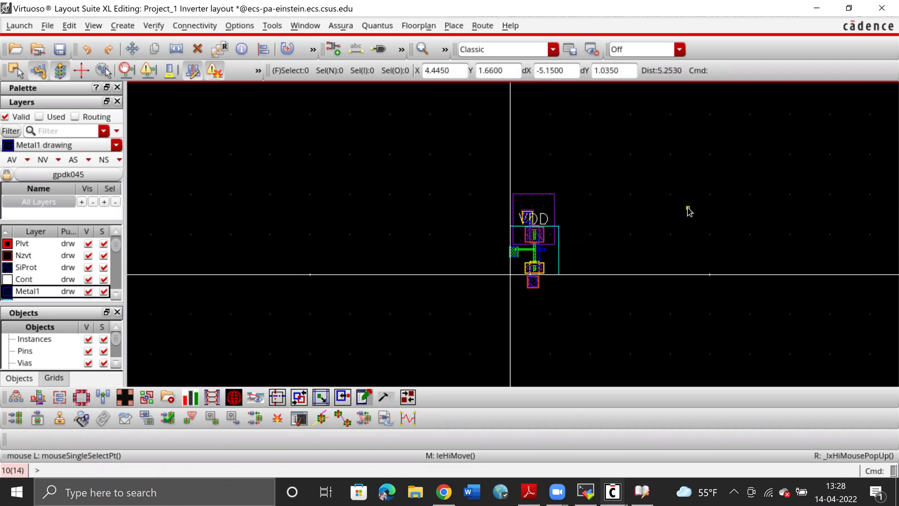
Draw a Metal1 wire about 8.75 long from the relocated Op pin straight back to the inverter's output stub
right_drag(816, 208, 889, 280)
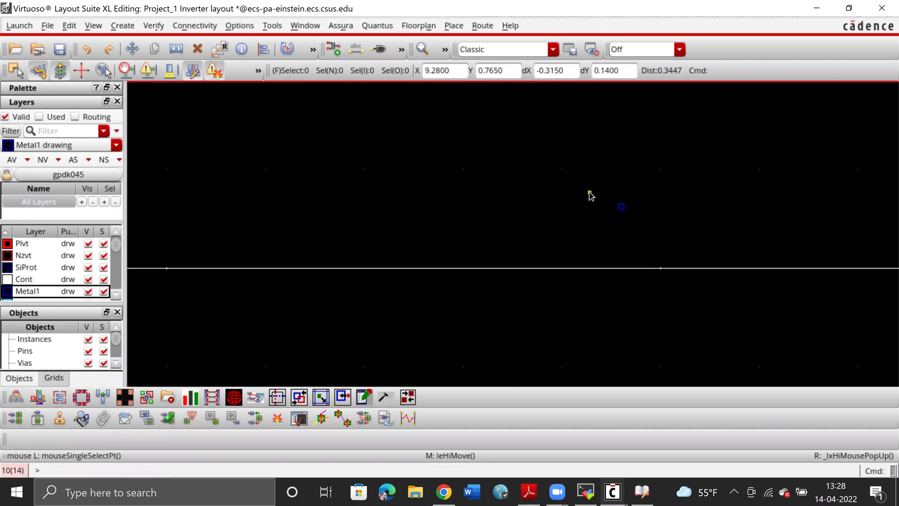
ctrl+scroll(590, 196, down, 2)
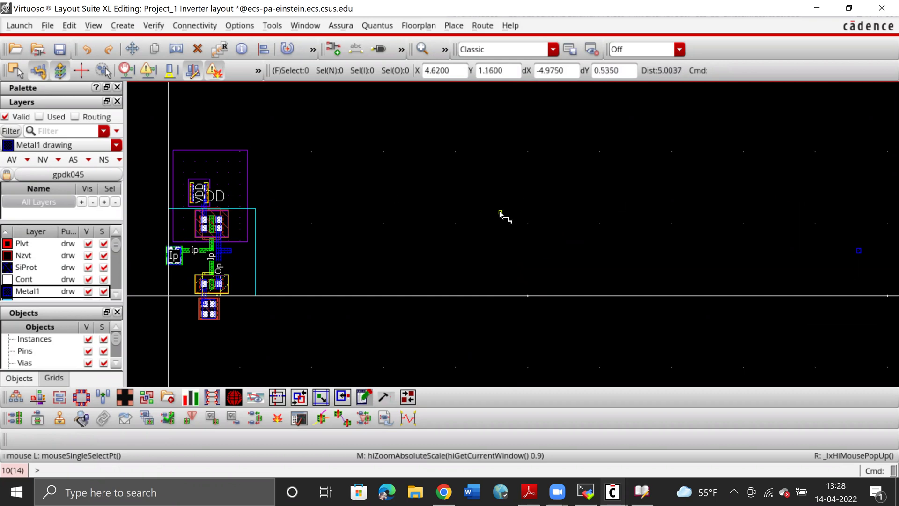
key(p)
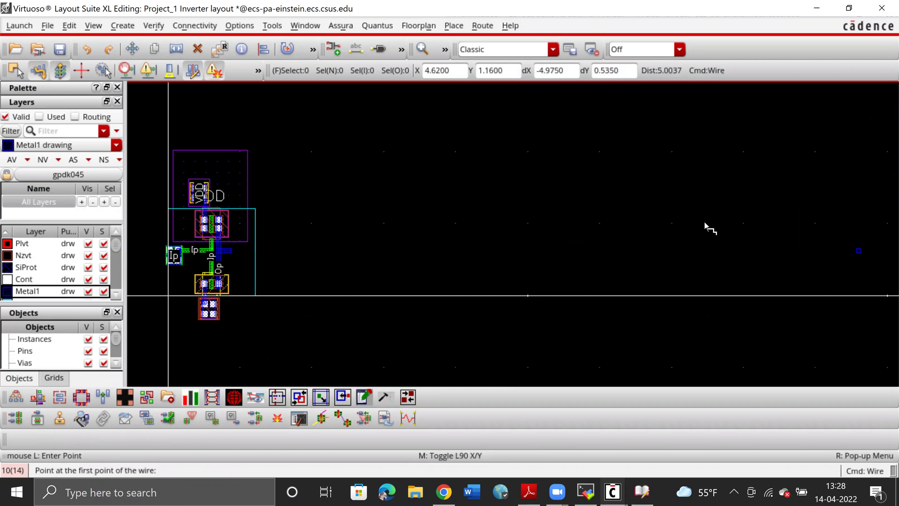
click(859, 252)
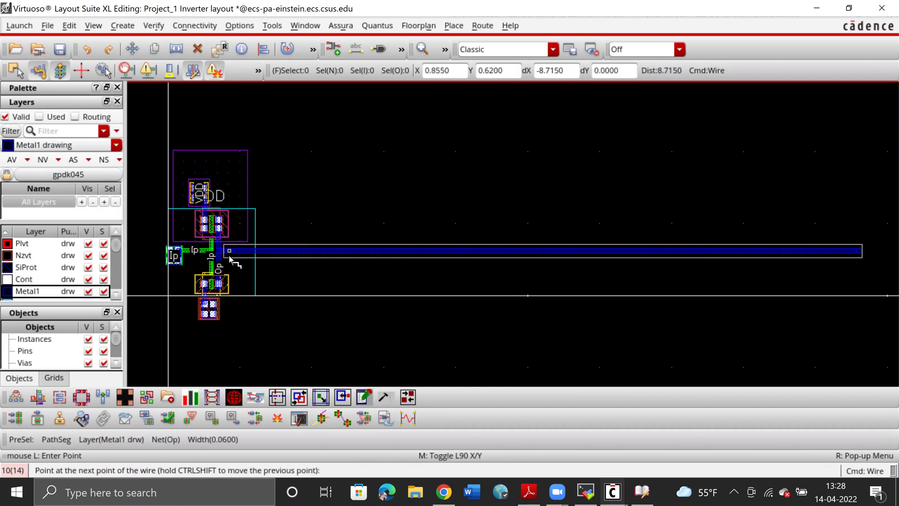
click(227, 257)
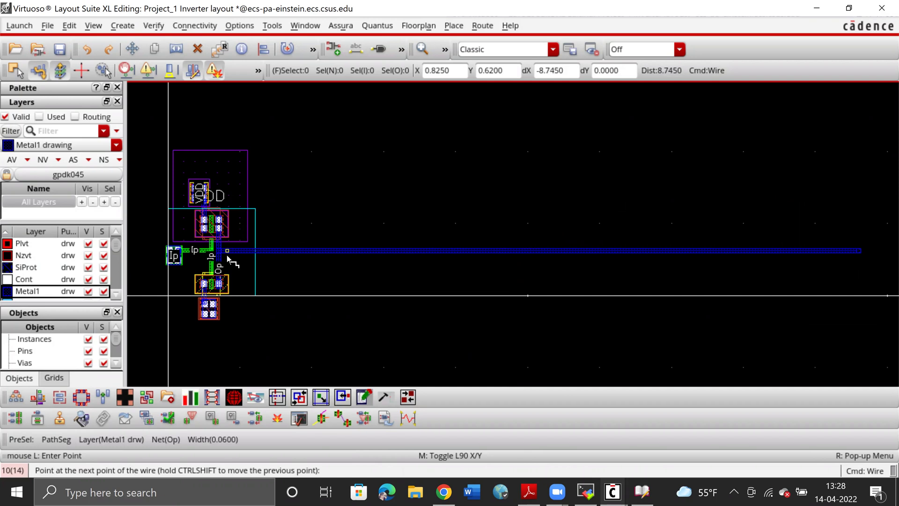
key(Escape)
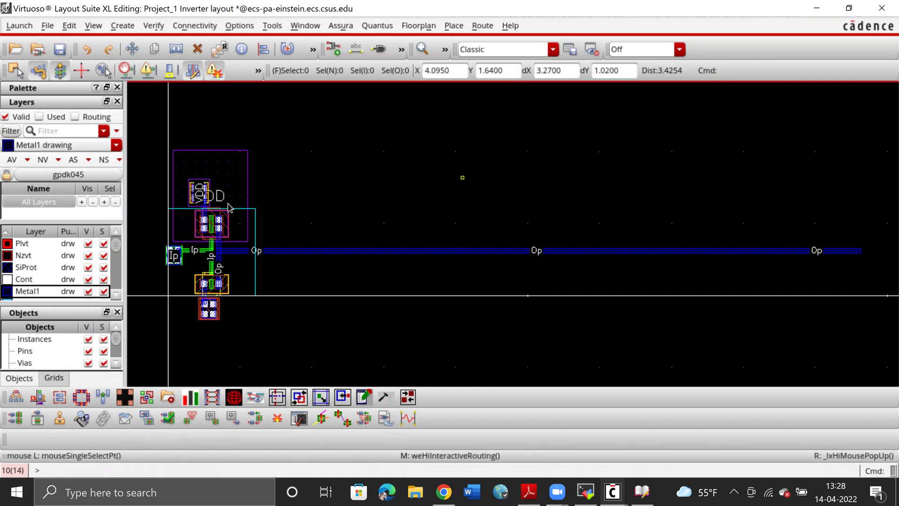
Inspect the junction between the new Op wire and the inverter output up close, and save the layout
key(z)
click(143, 216)
click(425, 291)
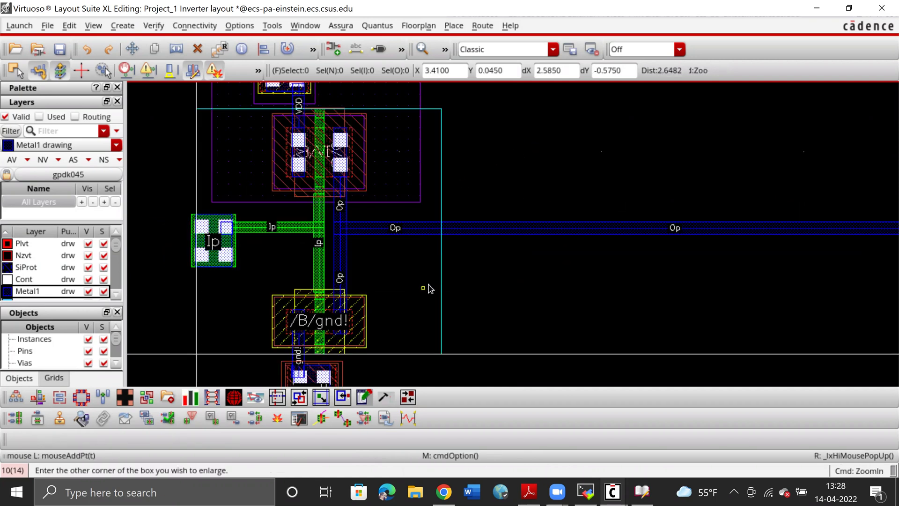
key(Escape)
key(f)
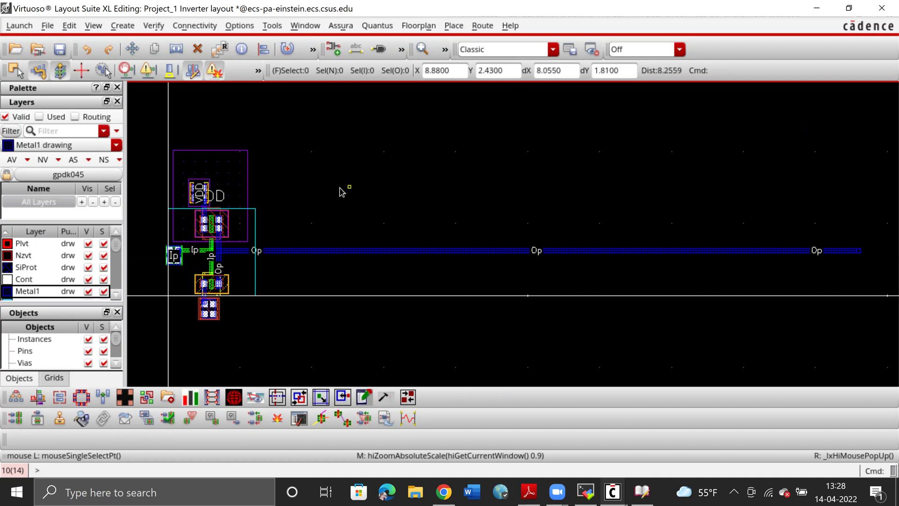
click(60, 49)
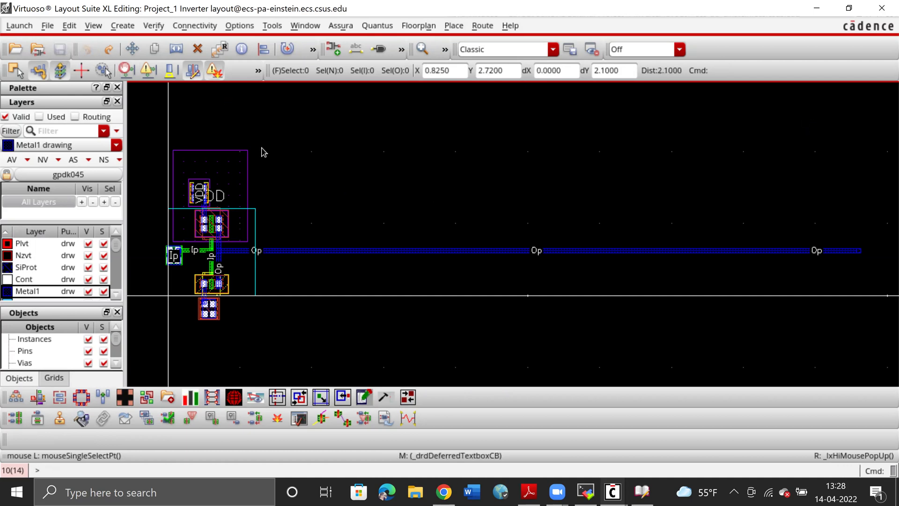
Run an Assura DRC on the Project_1 Inverter layout with gpdk045_av, replacing the active run, then view and close the results
click(341, 26)
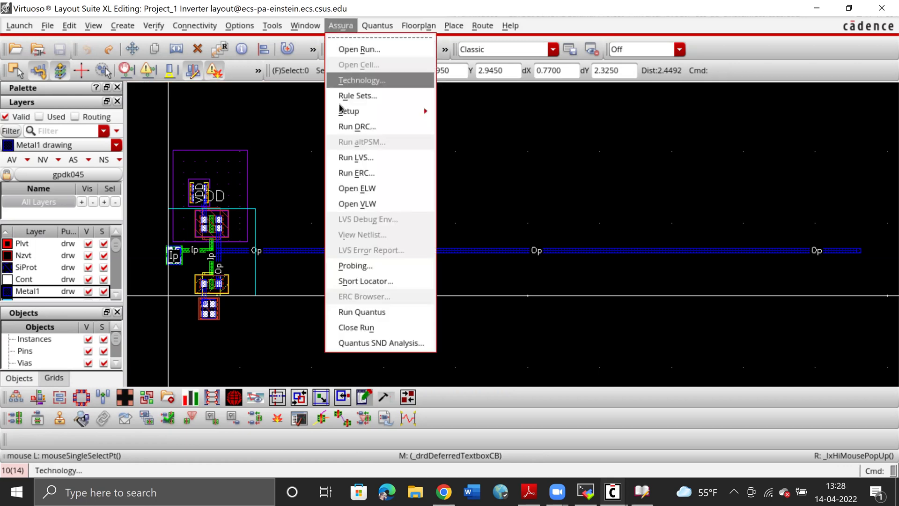
click(348, 127)
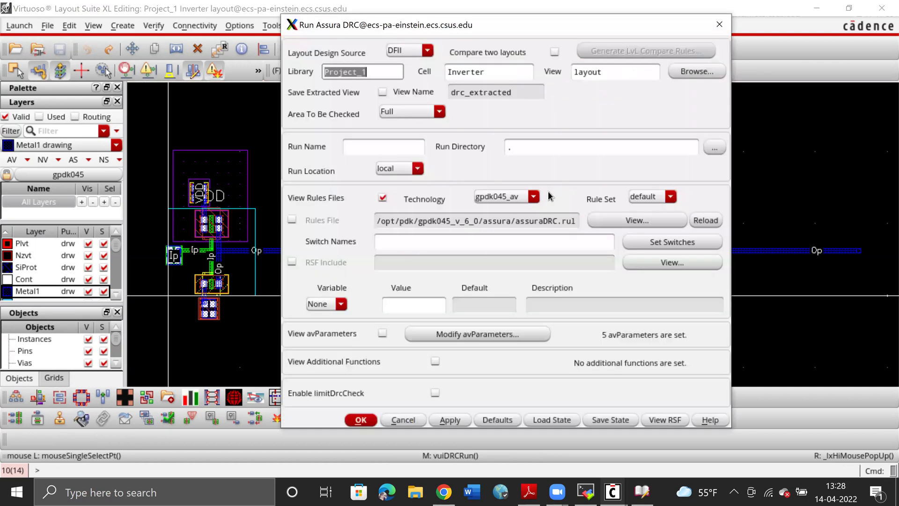
key(Return)
click(395, 238)
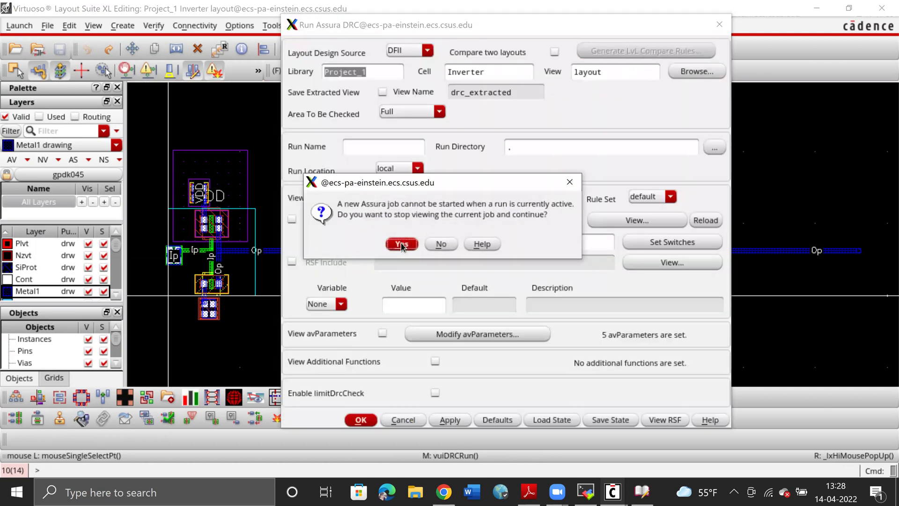
click(401, 245)
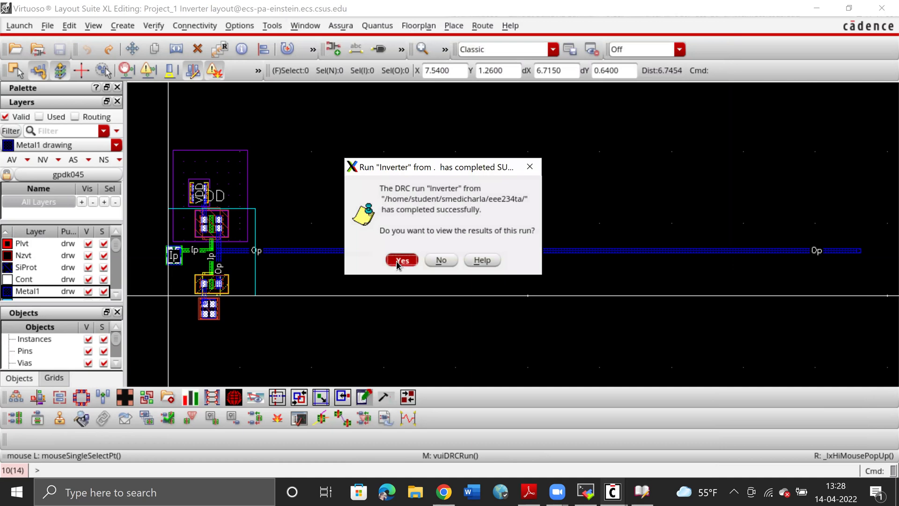
click(397, 260)
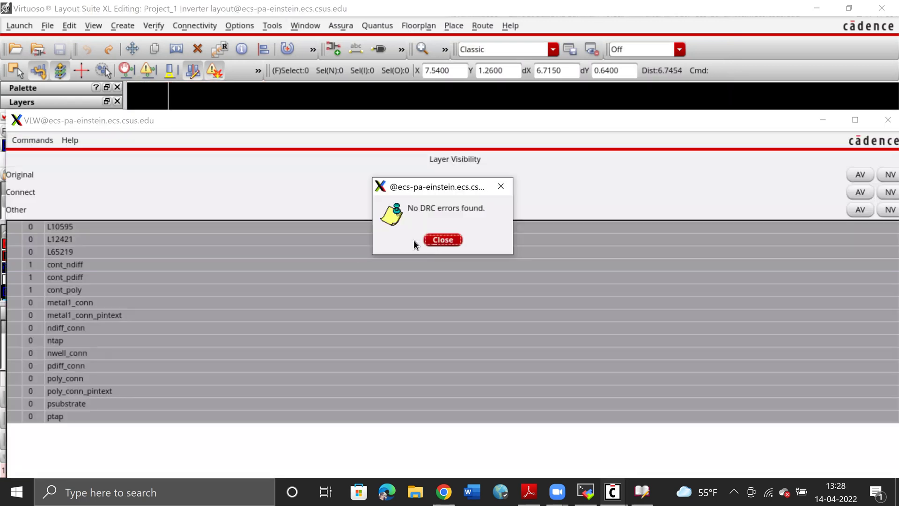
click(438, 238)
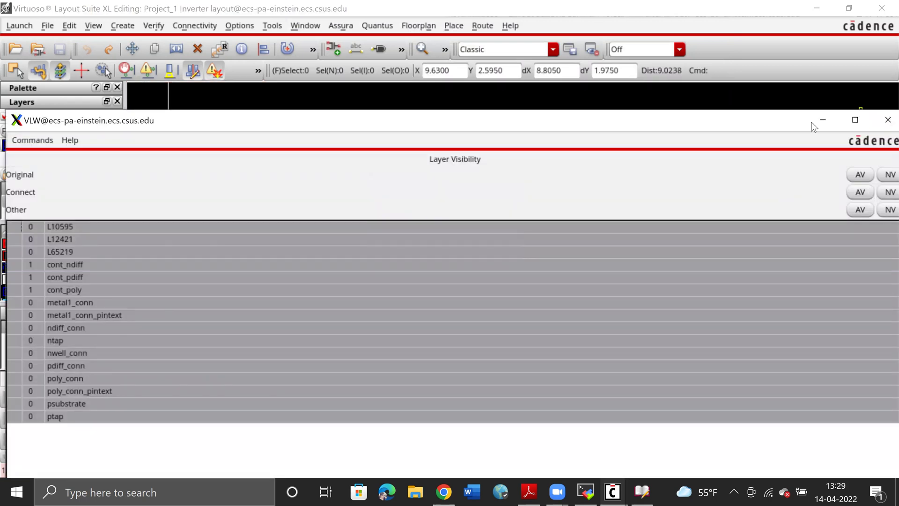
click(879, 129)
Run an Assura LVS of the Inverter layout against its schematic, then open the results and close the result windows
click(341, 26)
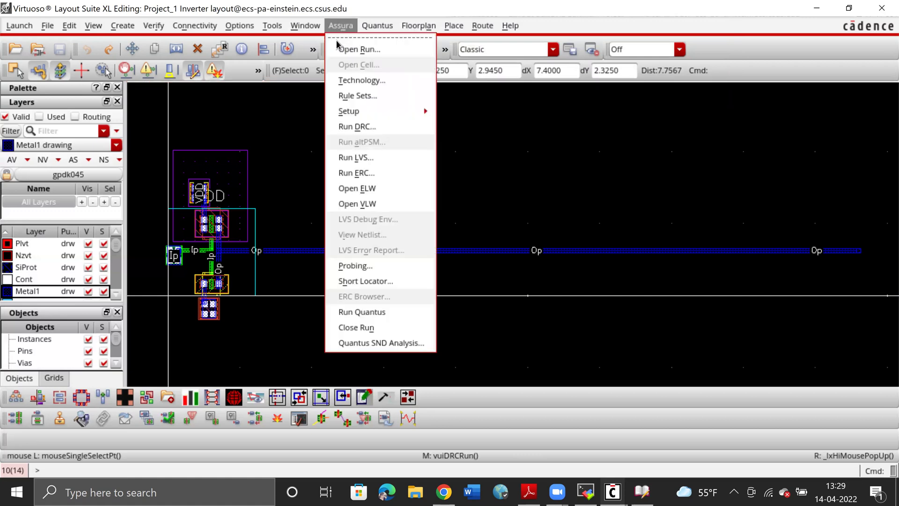
click(364, 159)
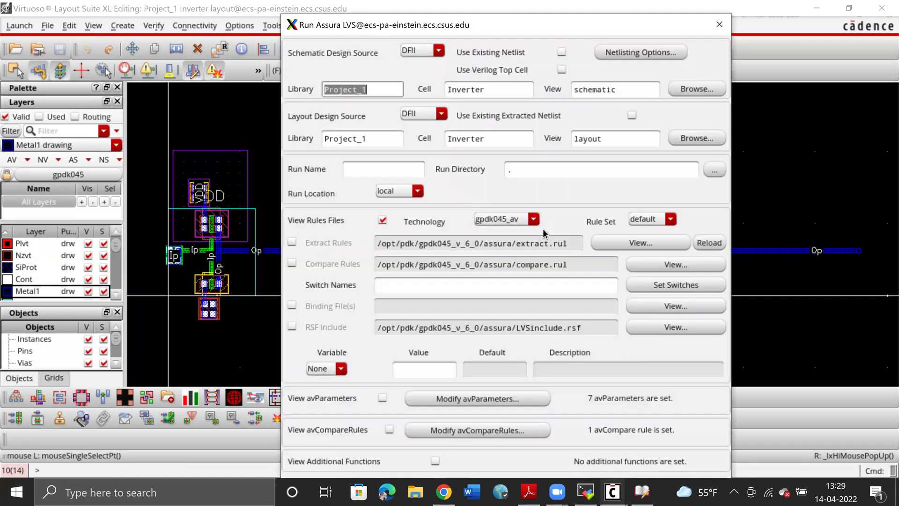
key(Return)
click(397, 241)
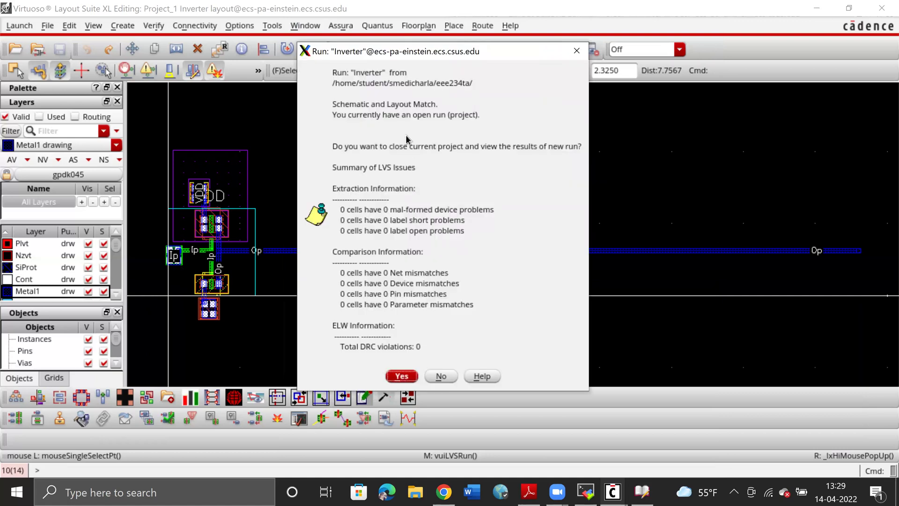
click(402, 377)
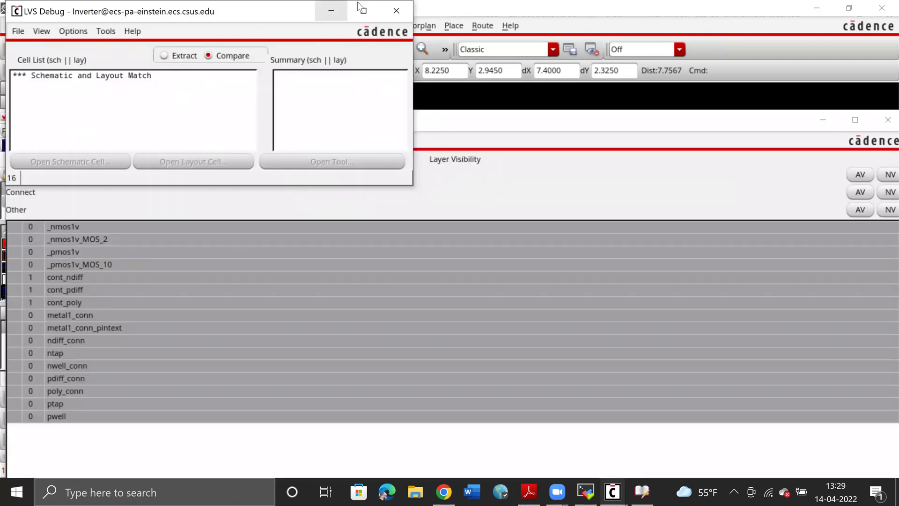
click(396, 11)
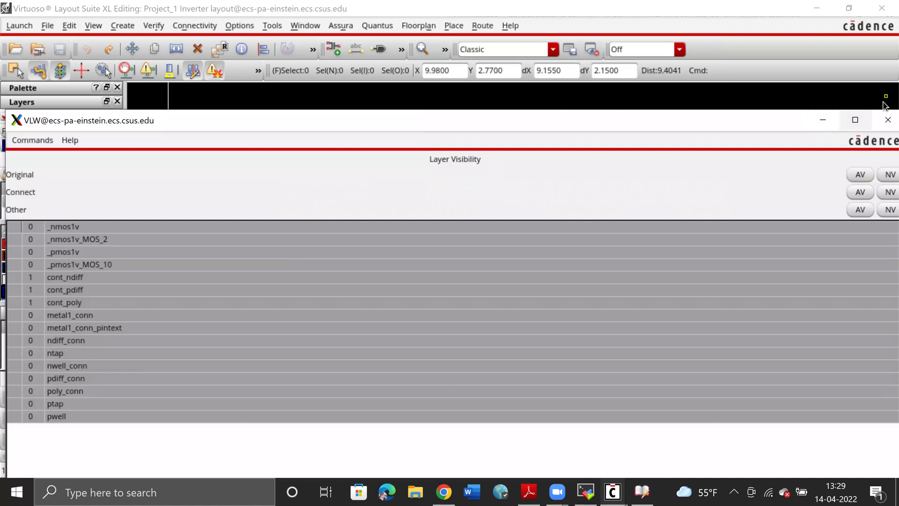
click(888, 120)
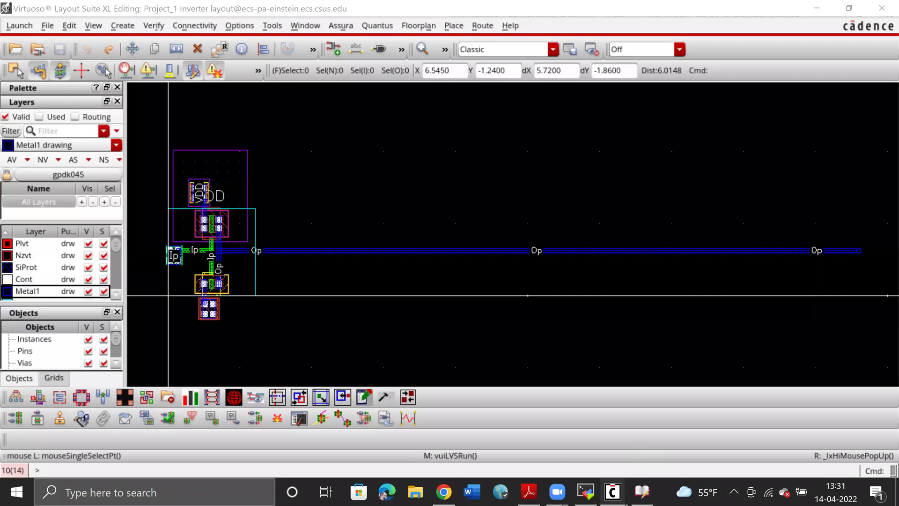
Switch to the Library Manager and open the Project_1 Testbench config view with both configuration and top schematic enabled for editing
click(642, 492)
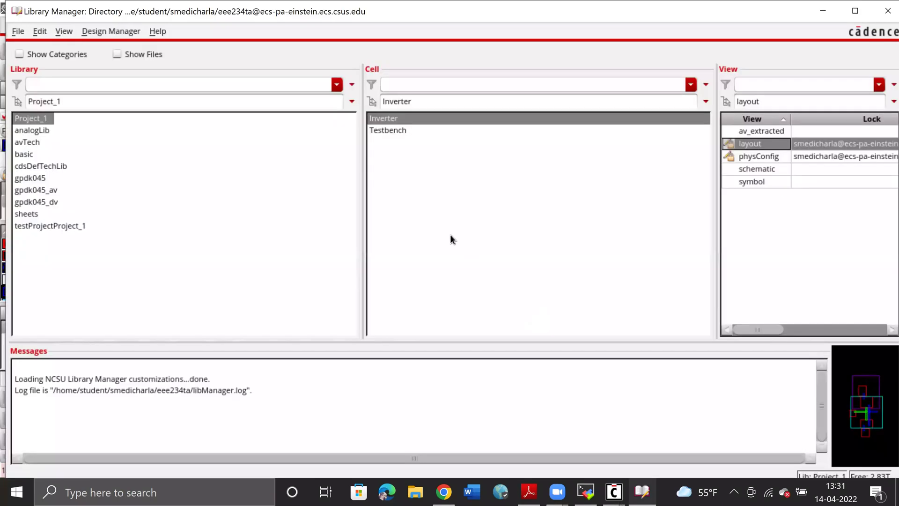
click(400, 132)
click(759, 132)
double_click(760, 133)
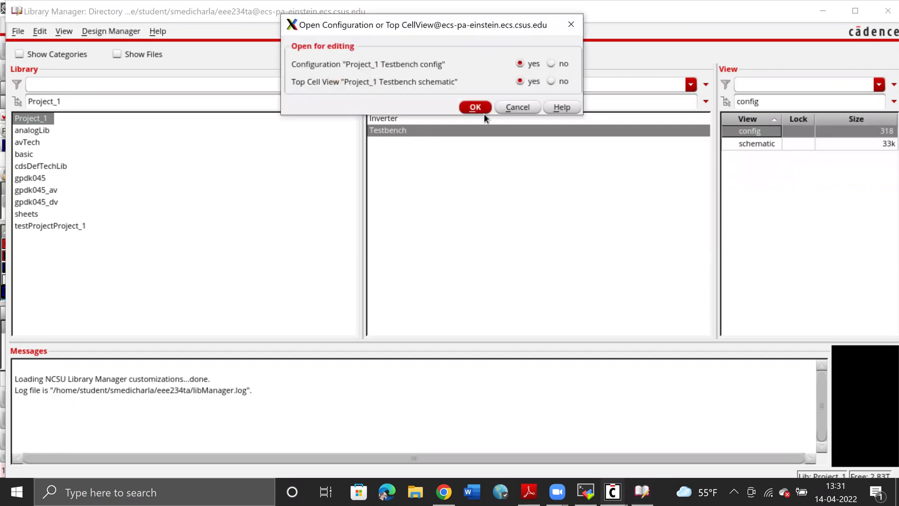
click(477, 108)
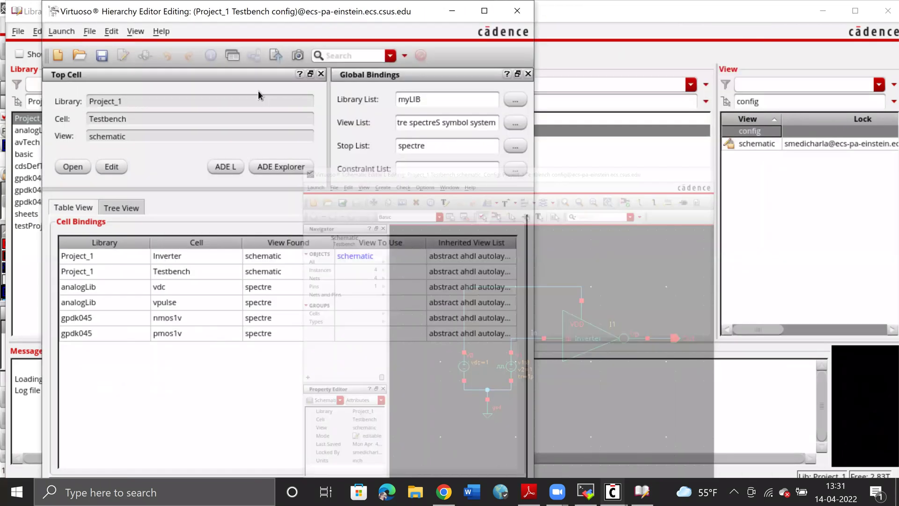
click(684, 10)
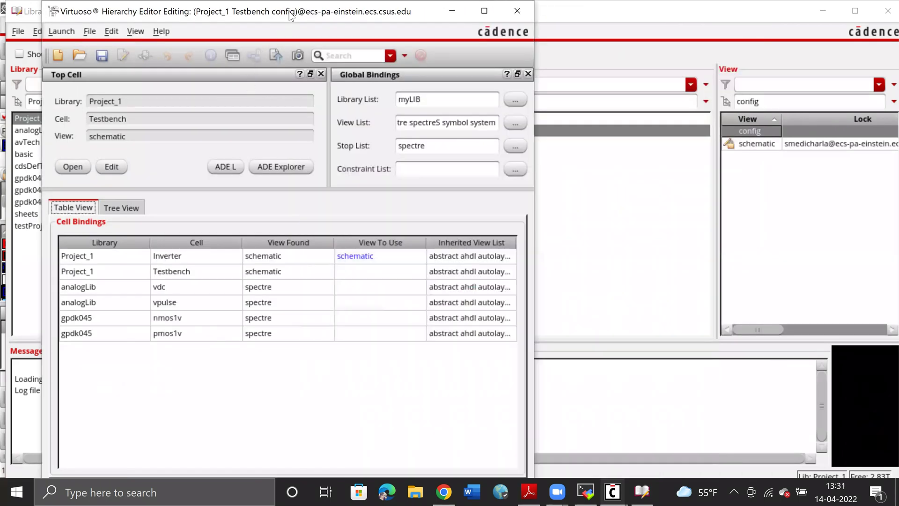
Launch ADE L for the Project_1 Testbench config and arrange the windows so the simulation setup is fully visible
drag(291, 16, 379, 52)
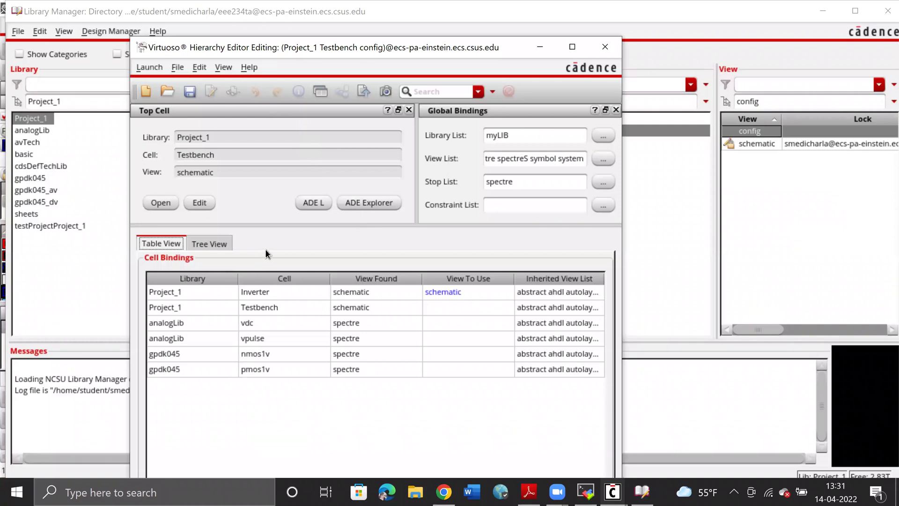
click(154, 68)
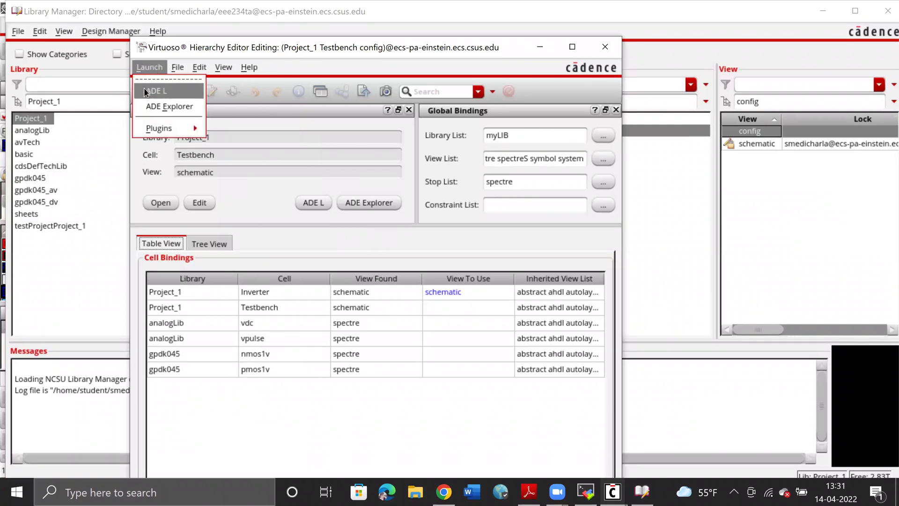
click(160, 89)
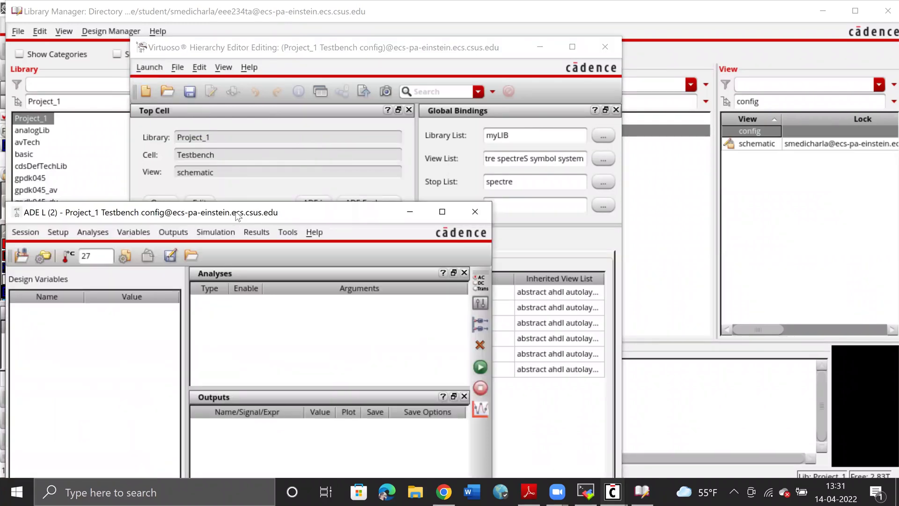
drag(237, 217, 345, 90)
click(165, 105)
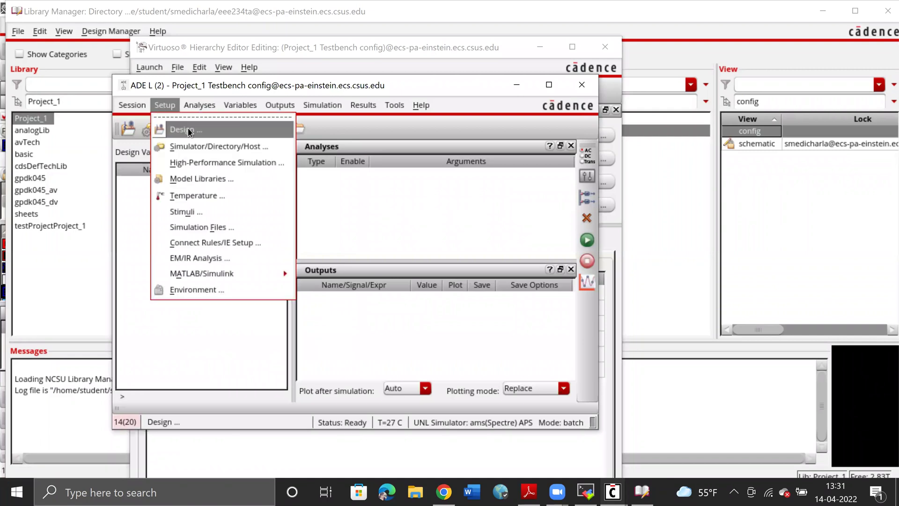
click(205, 180)
click(613, 208)
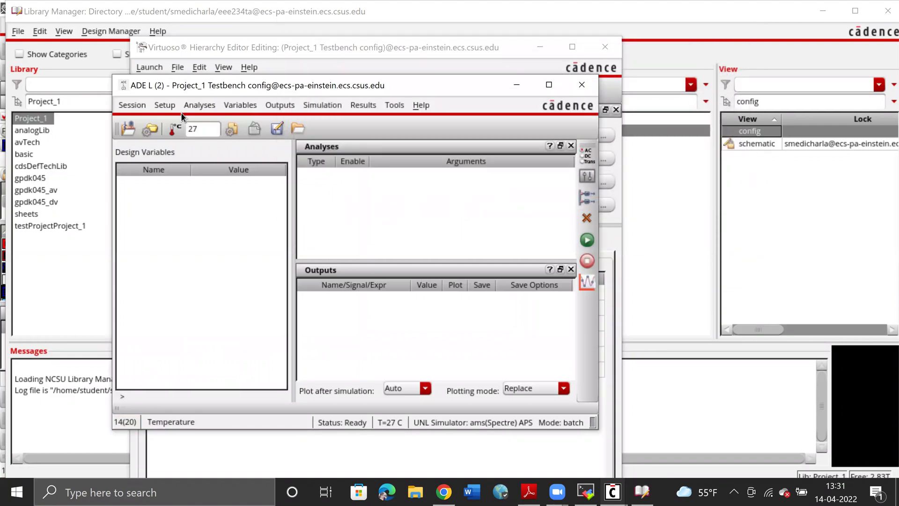
Set the simulator to spectre, keeping the ~/simulation project directory and local host mode
click(165, 106)
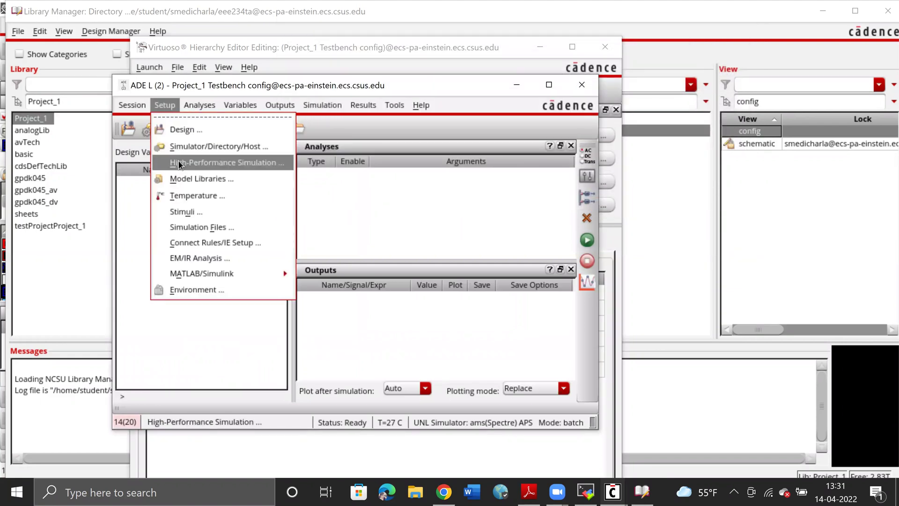
click(191, 146)
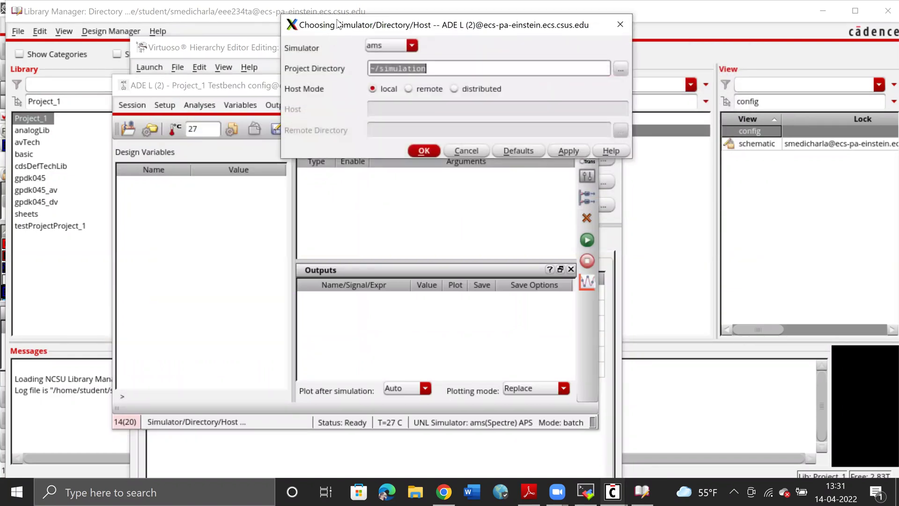
click(399, 95)
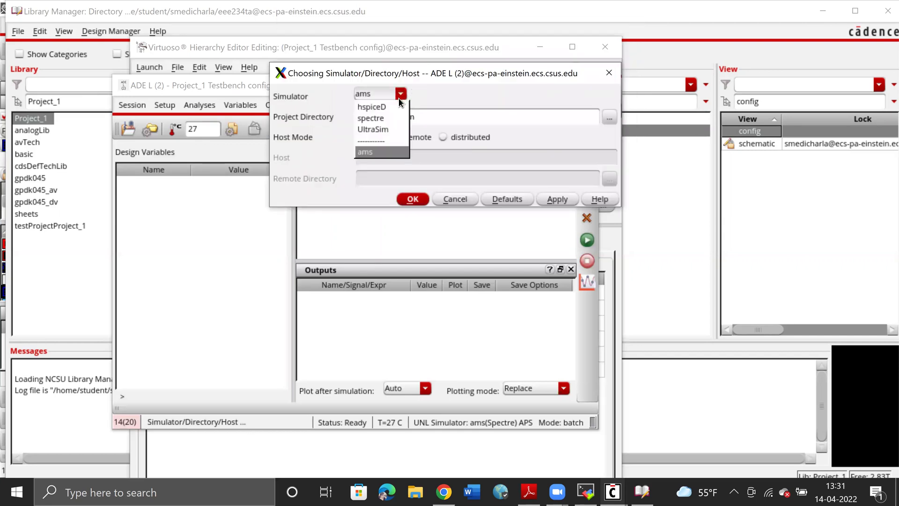
click(391, 118)
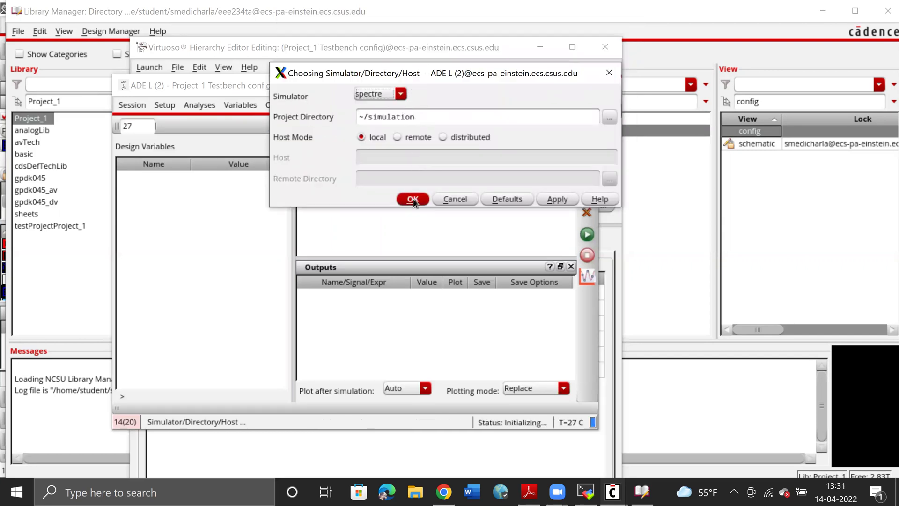
click(412, 199)
Add an enabled transient analysis with a stop time of 40n
click(209, 108)
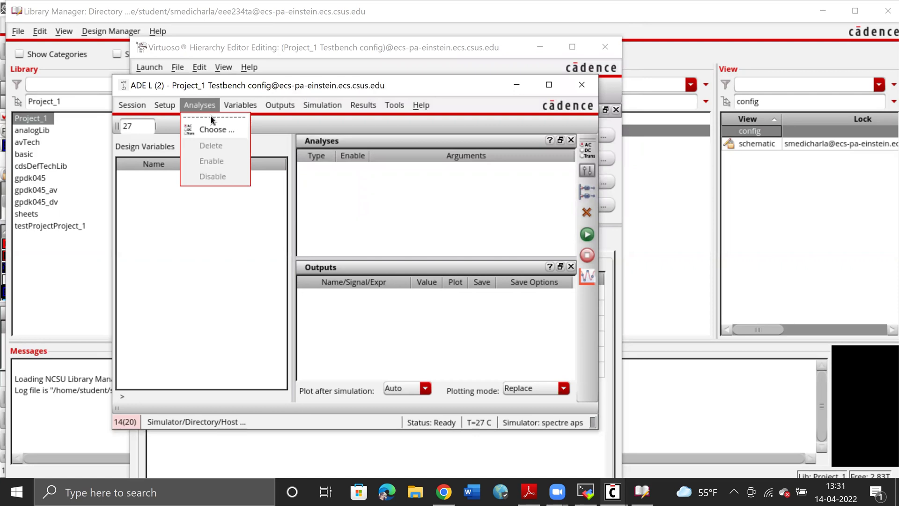
click(213, 130)
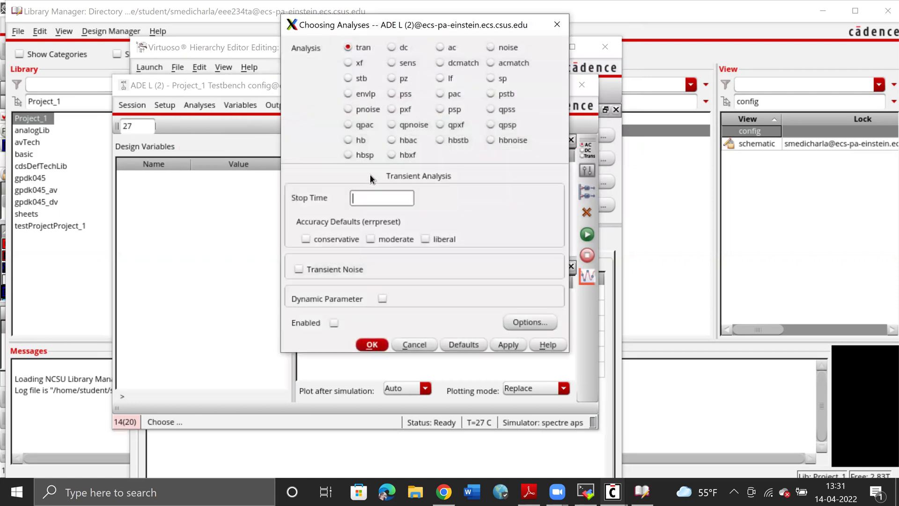
key(Return)
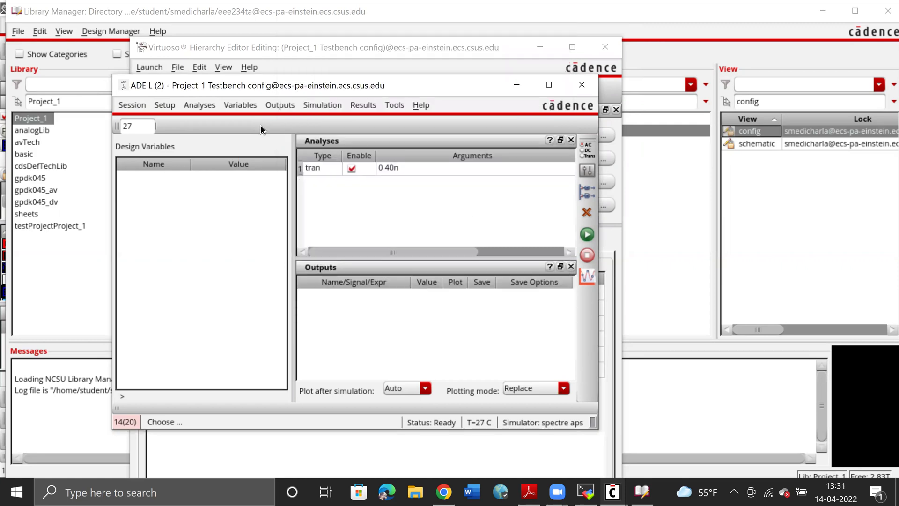
Select the In and Out nets on the Testbench schematic as outputs to plot, then end the selection and minimize the schematic
click(285, 105)
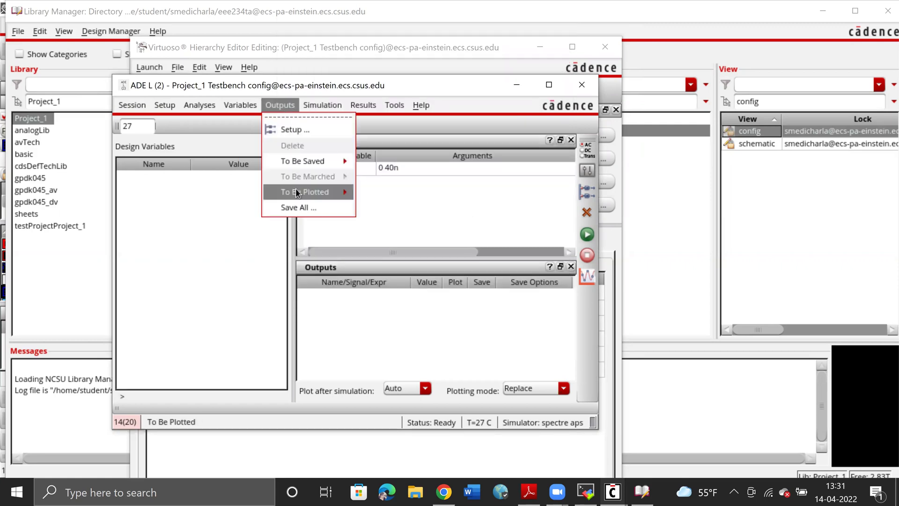
mouse_move(300, 189)
click(372, 202)
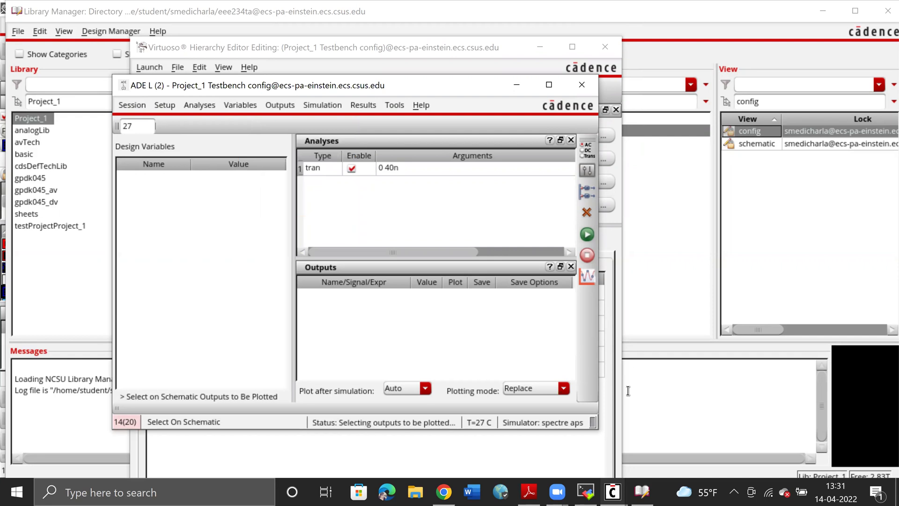
mouse_move(613, 491)
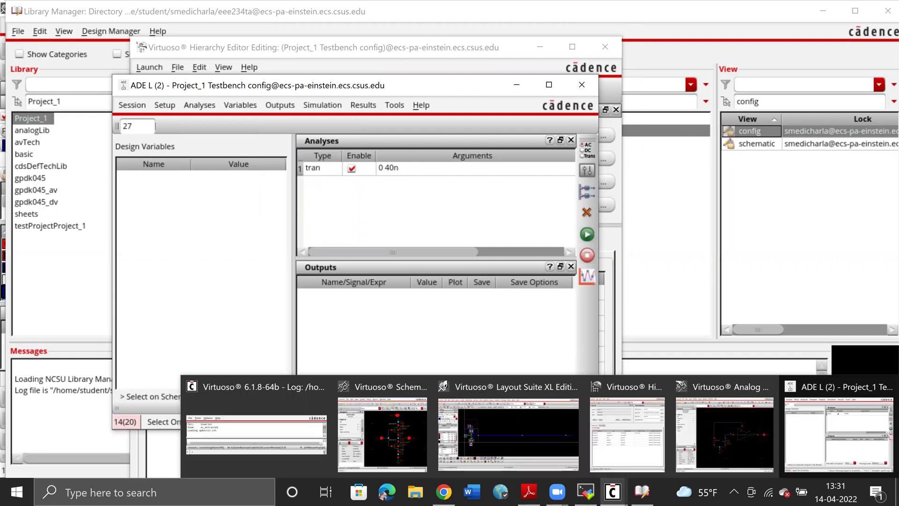
click(721, 426)
click(474, 285)
click(683, 284)
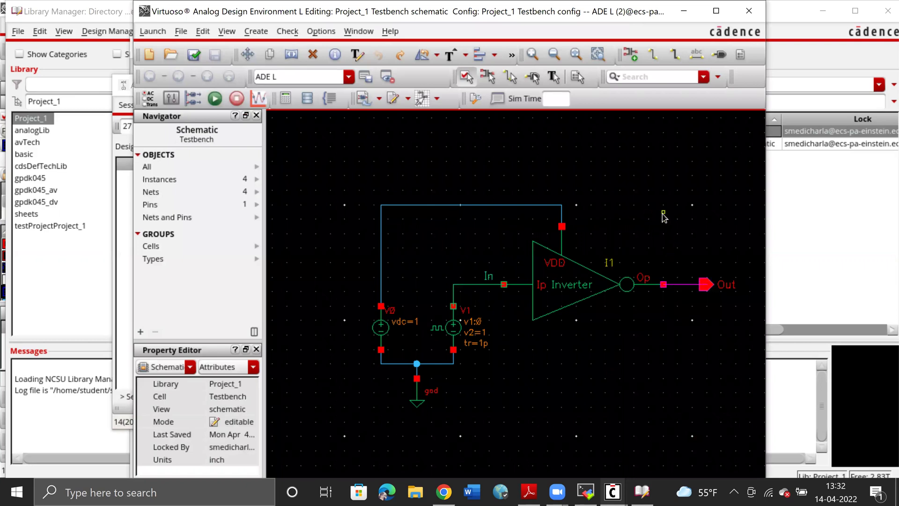
key(Escape)
click(682, 13)
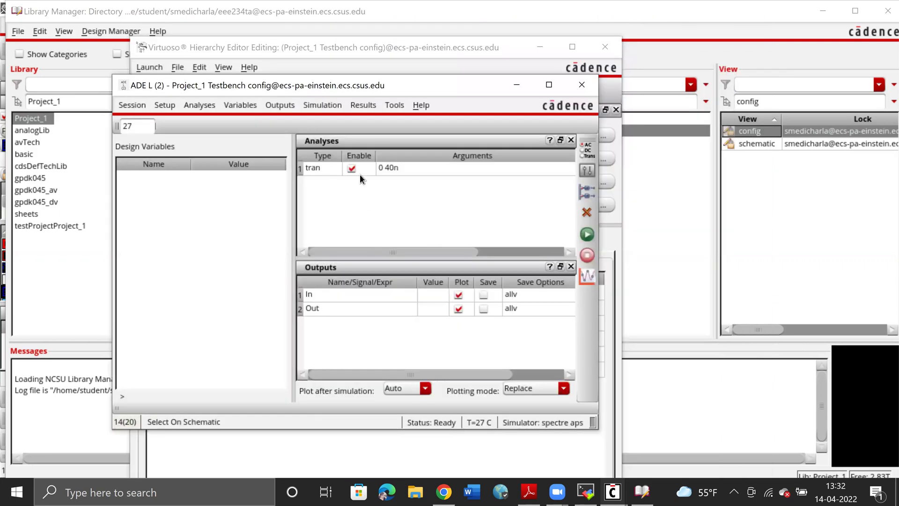
Run the simulation and show the resulting waveforms maximized in separate strips, with In above Out
click(588, 235)
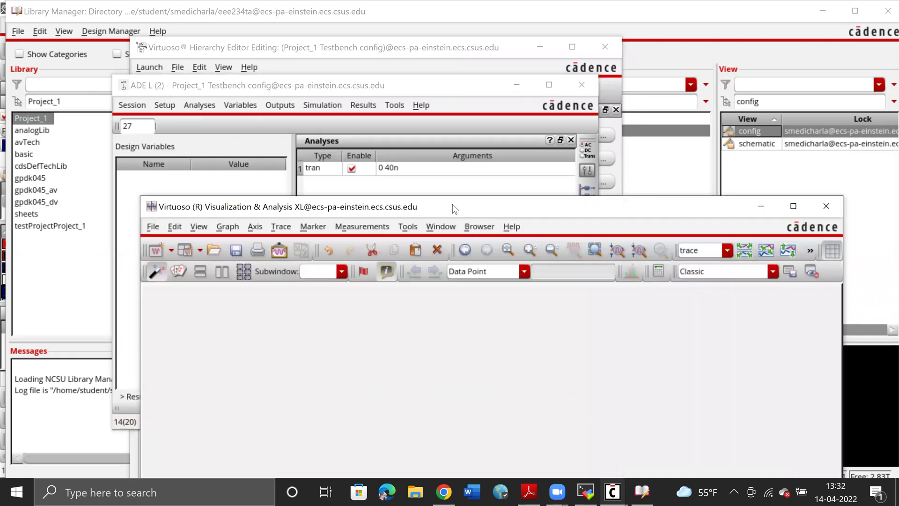
drag(436, 198, 355, 76)
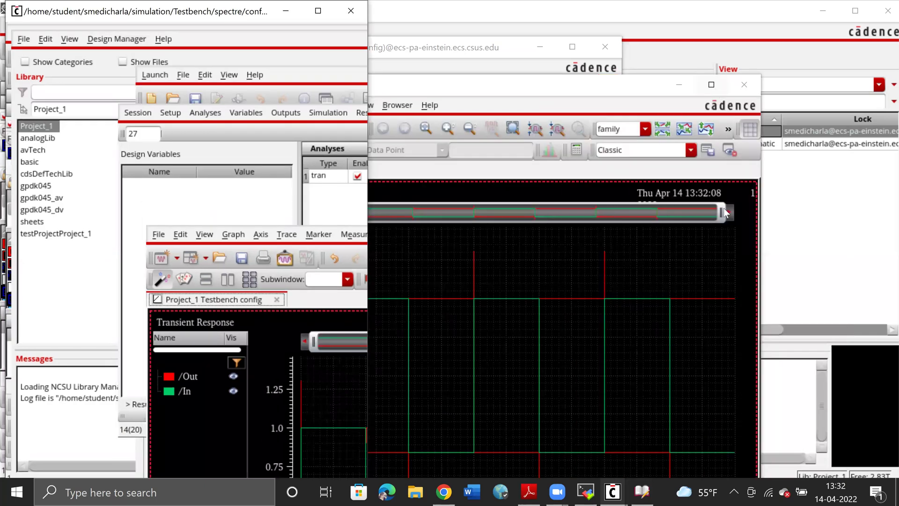
click(712, 85)
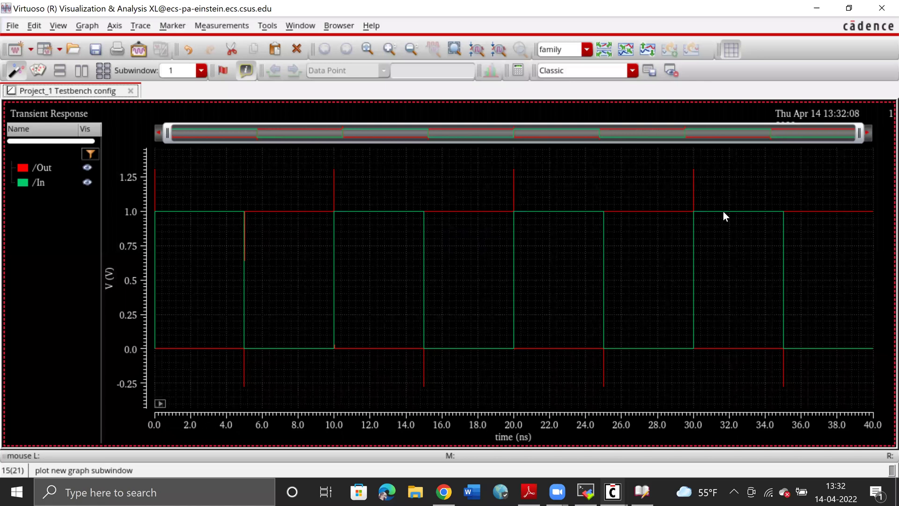
click(607, 53)
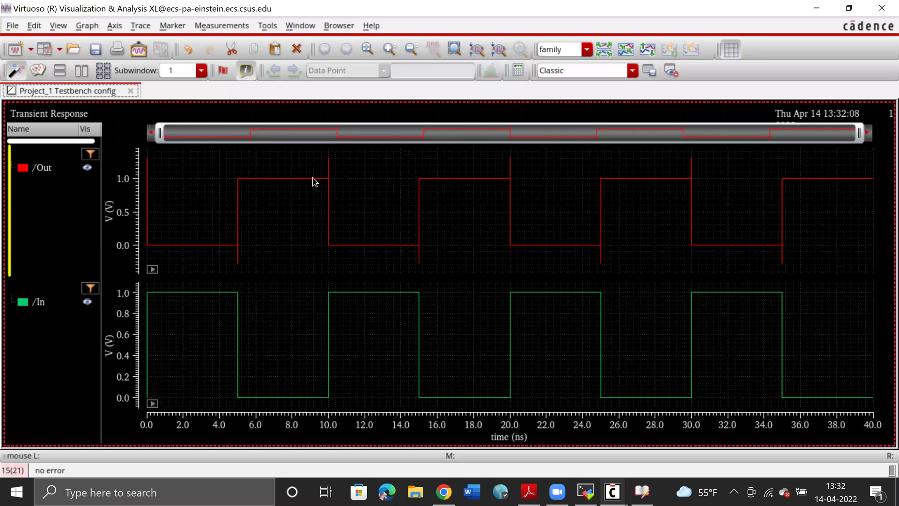
mouse_move(321, 166)
mouse_down()
mouse_move(341, 269)
mouse_move(357, 240)
mouse_up()
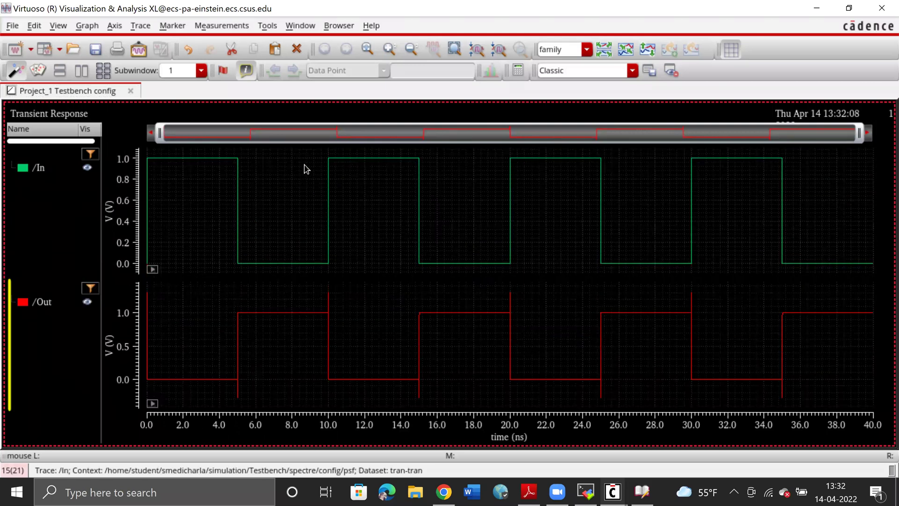
Examine the rising In edge and the falling Out edge at 10 ns up close
right_drag(308, 151, 339, 331)
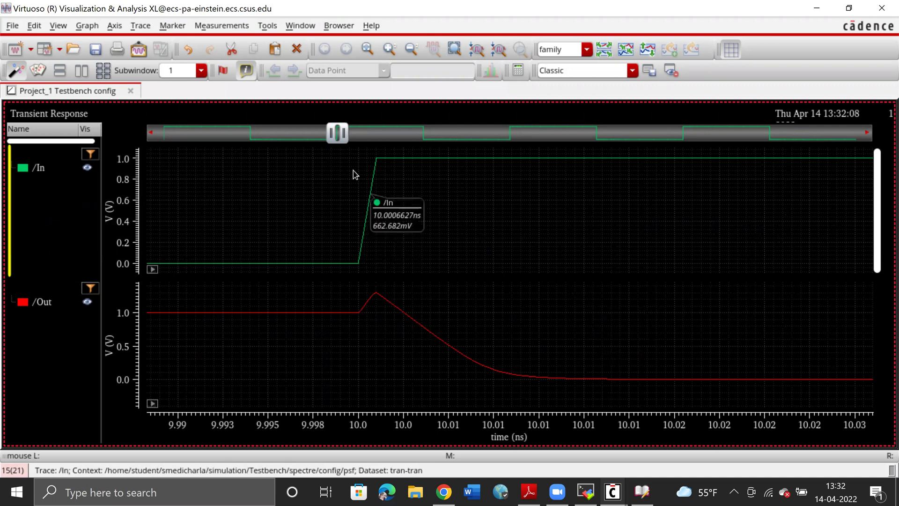
drag(357, 225, 566, 364)
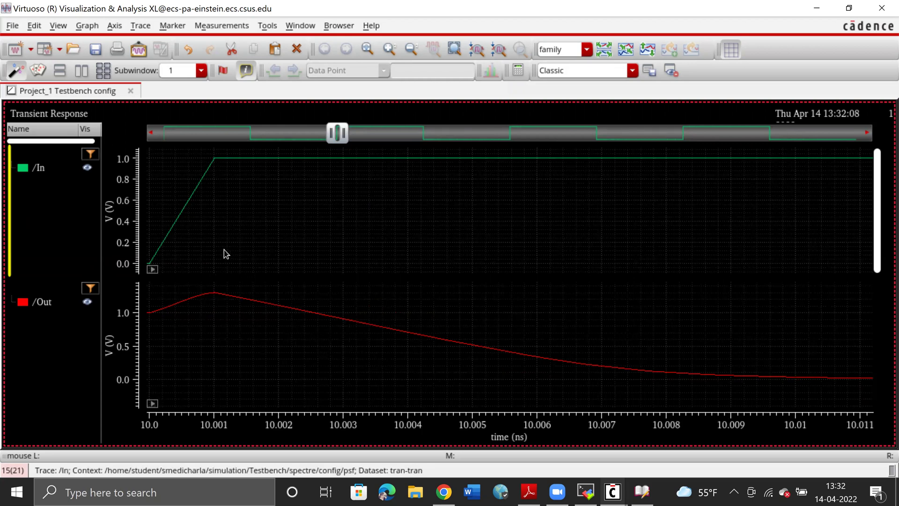
mouse_move(191, 196)
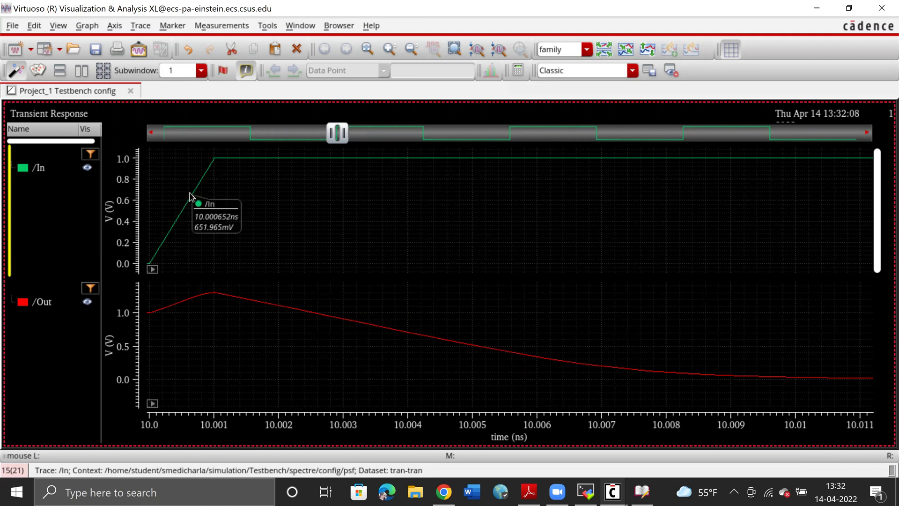